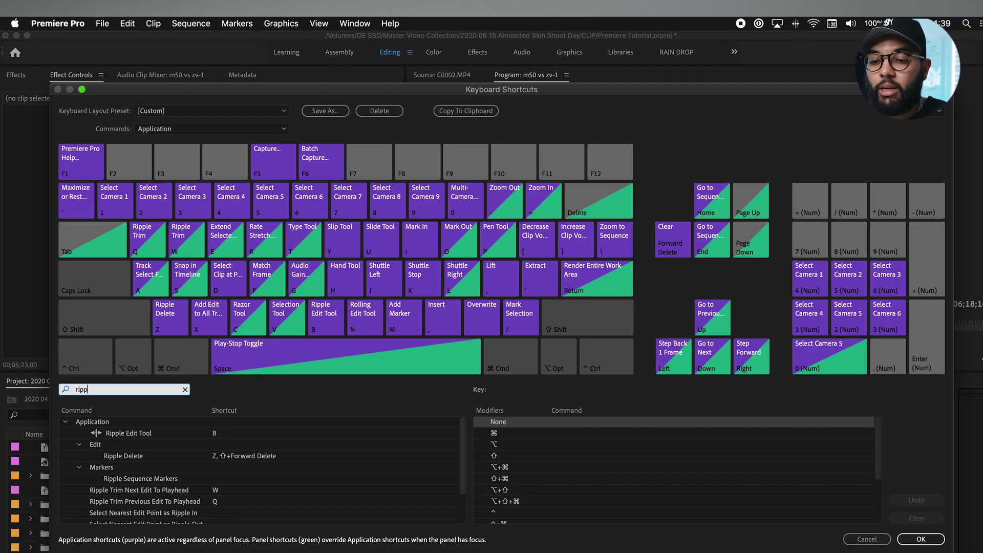
- Look up Ripple Delete to confirm its Z shortcut, then close Keyboard Shortcuts
text(l)
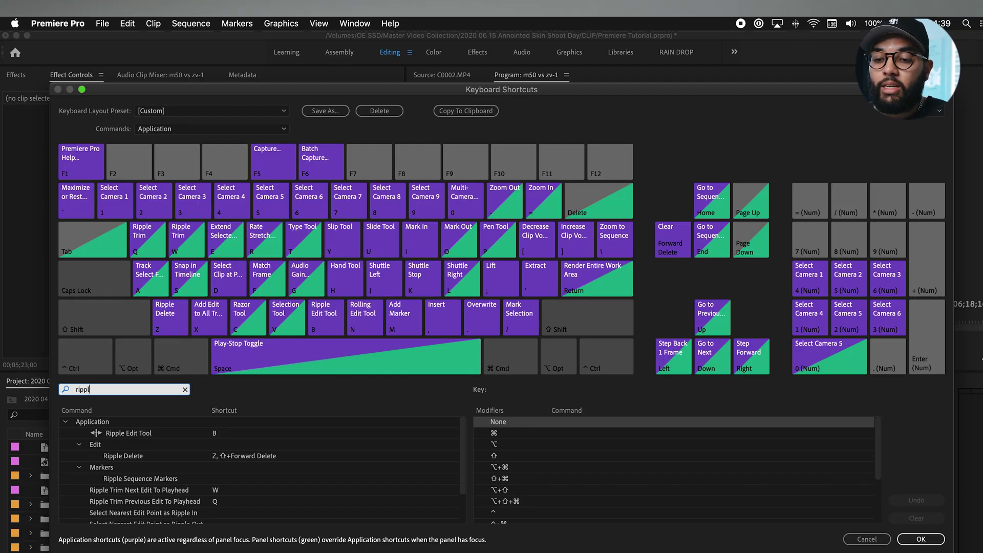
click(132, 460)
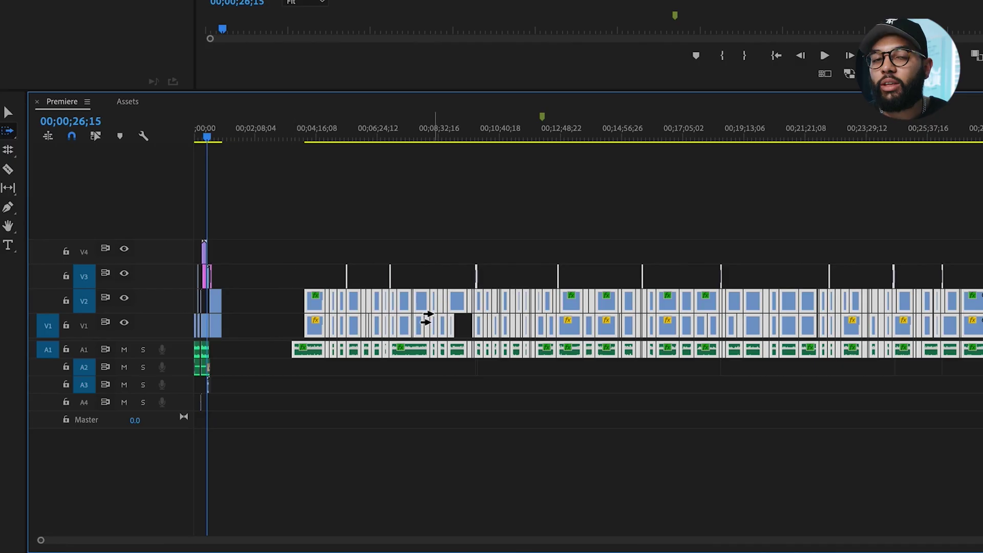
click(520, 302)
click(548, 304)
click(645, 300)
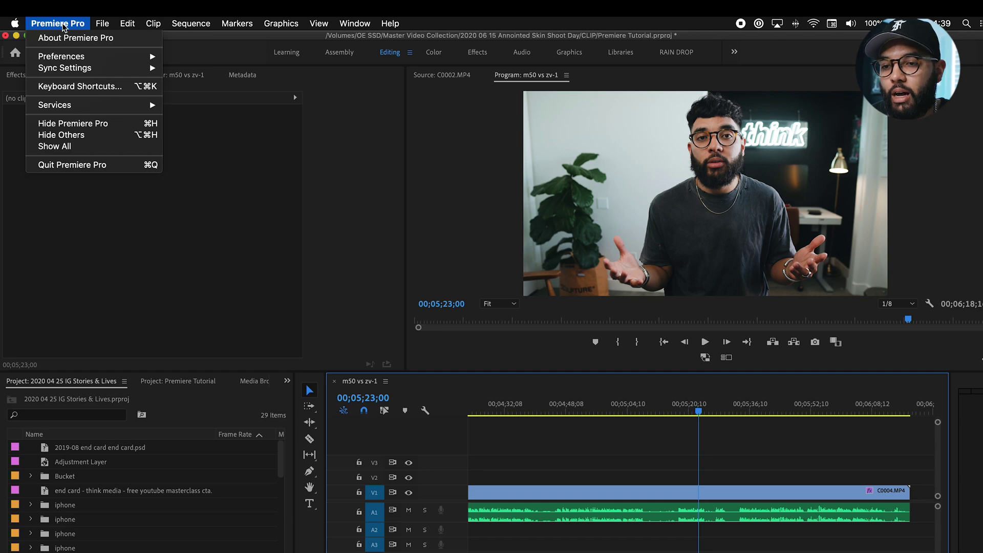
- Search 'add edi' in Keyboard Shortcuts and assign the X key to Add Edit to All Tracks
click(75, 87)
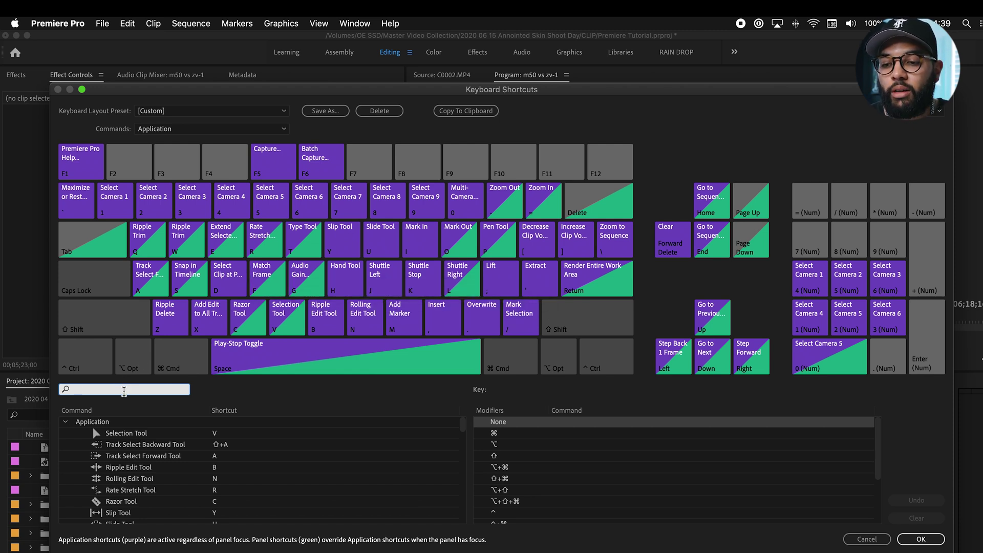
text(add edi)
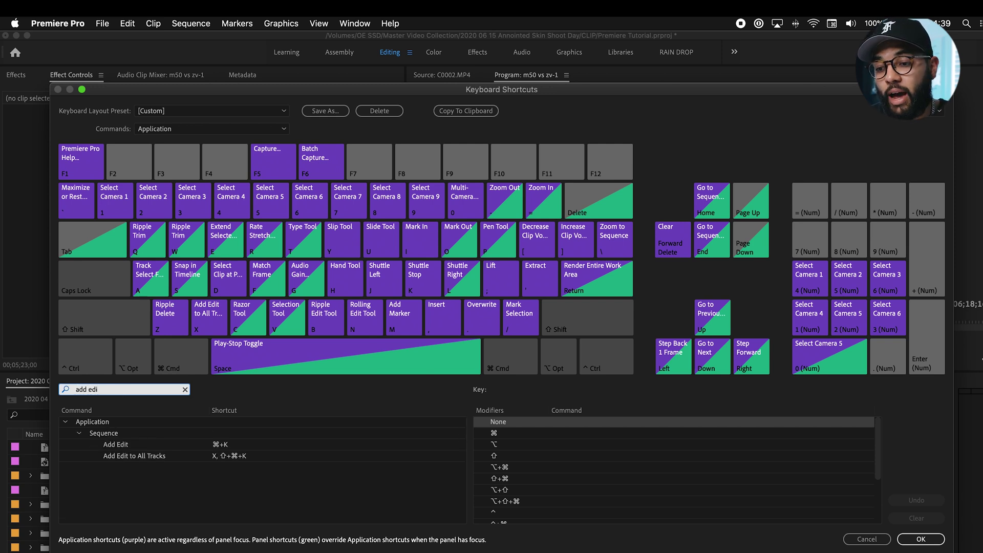
click(142, 457)
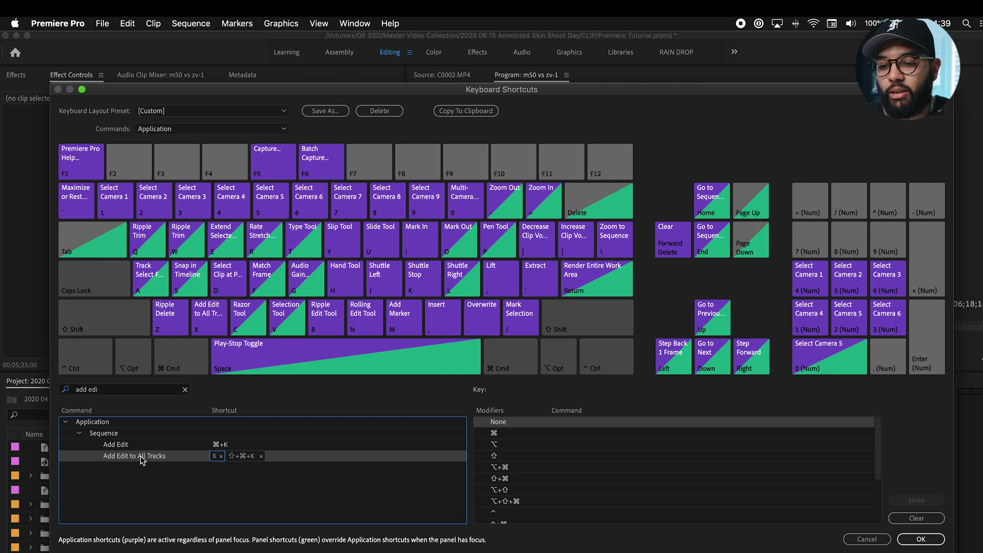
drag(132, 461, 205, 319)
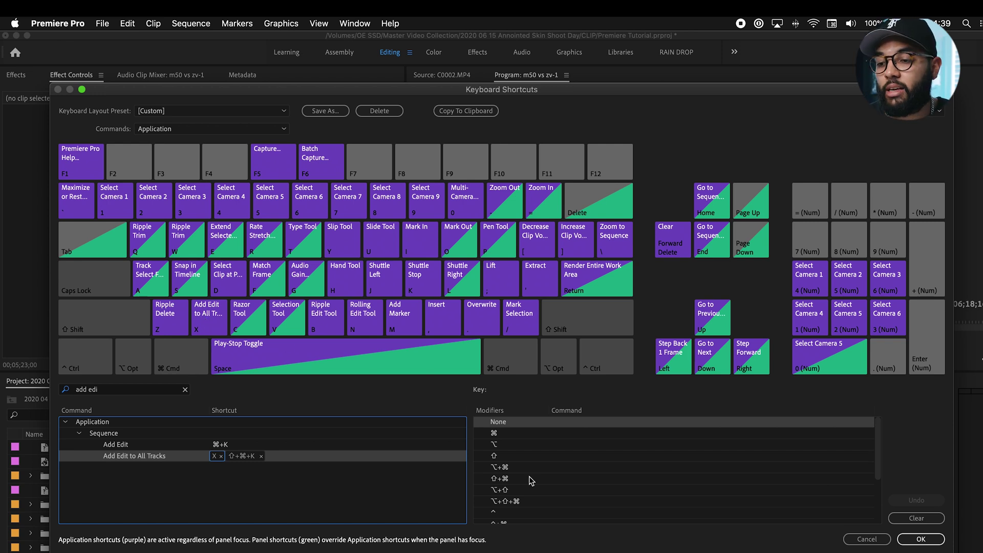
- Search 'rippl', assign the Z key to Ripple Delete, and confirm with OK
click(101, 392)
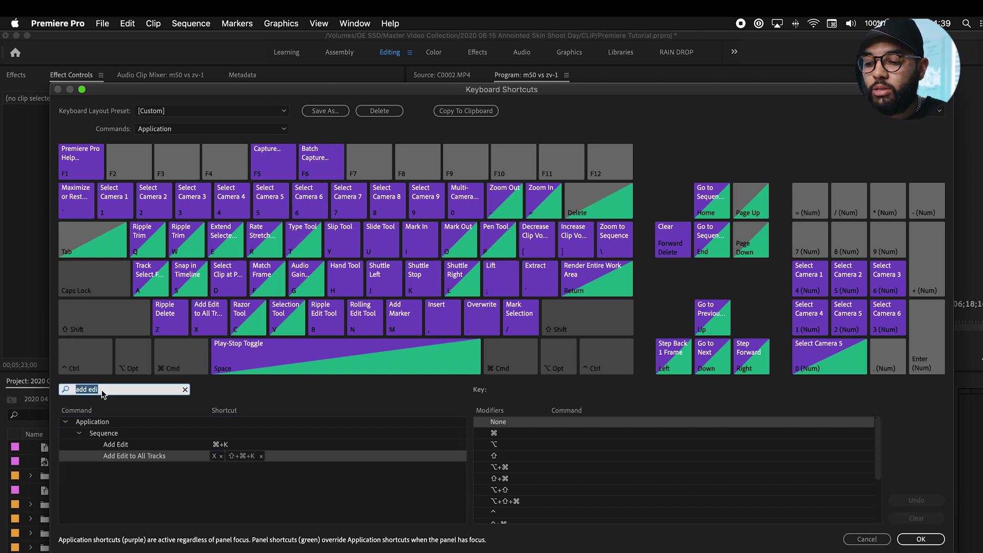
text(rippl)
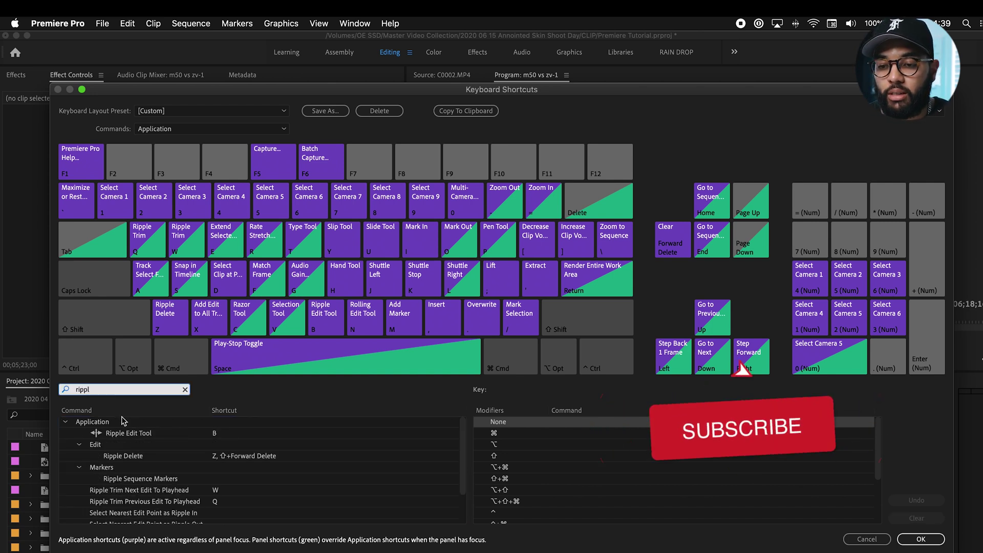
drag(214, 456, 170, 318)
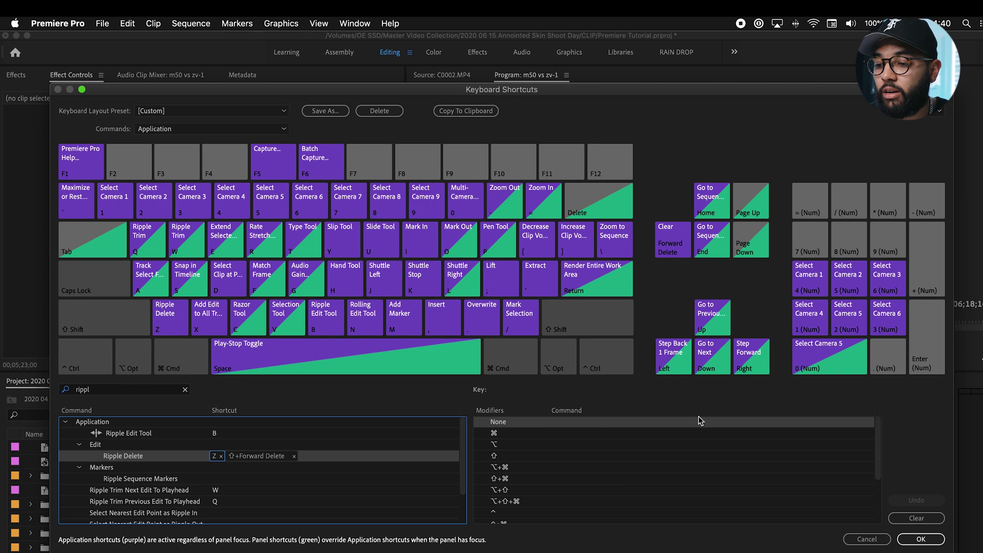
click(920, 539)
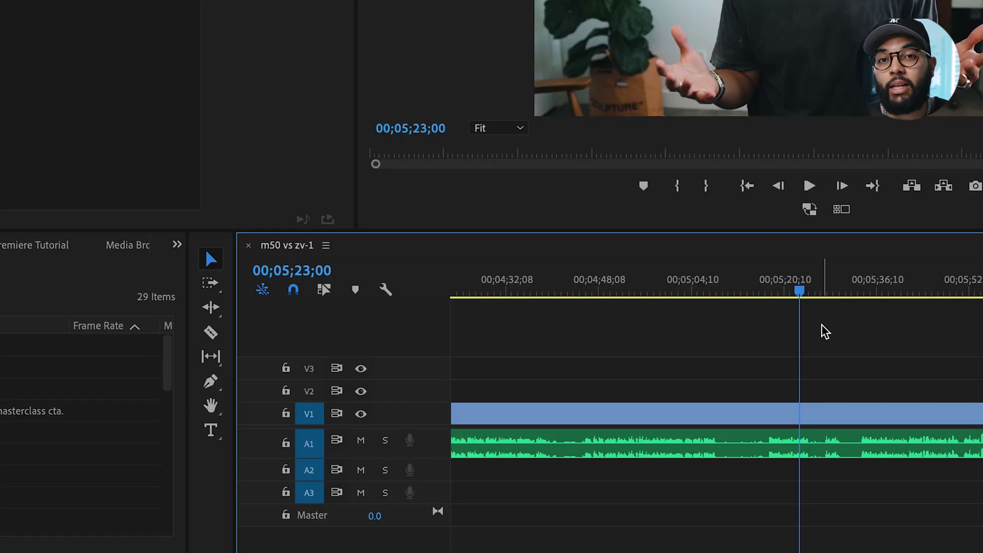
- Save the project and split C0004.MP4 on all tracks at 00;05;33;09
click(847, 280)
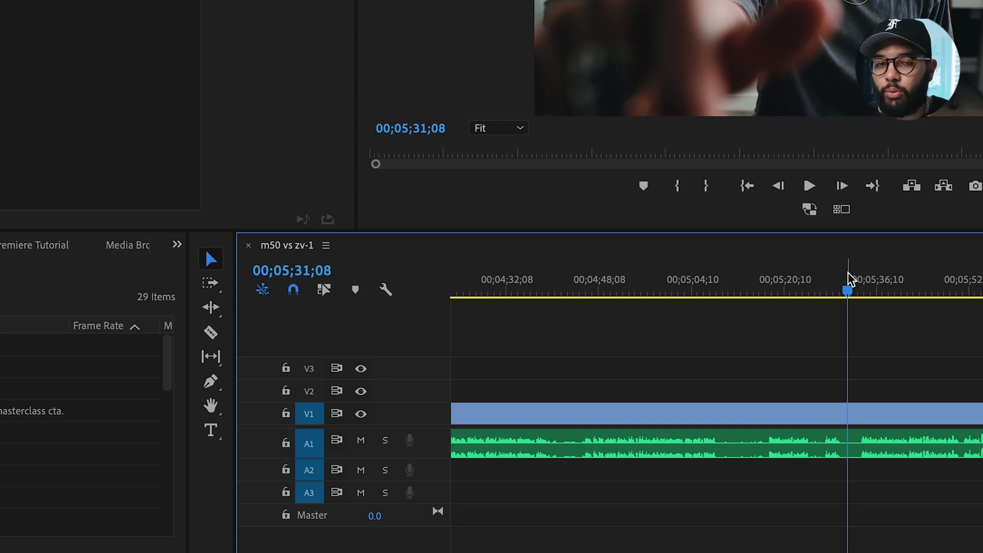
key(ctrl+s)
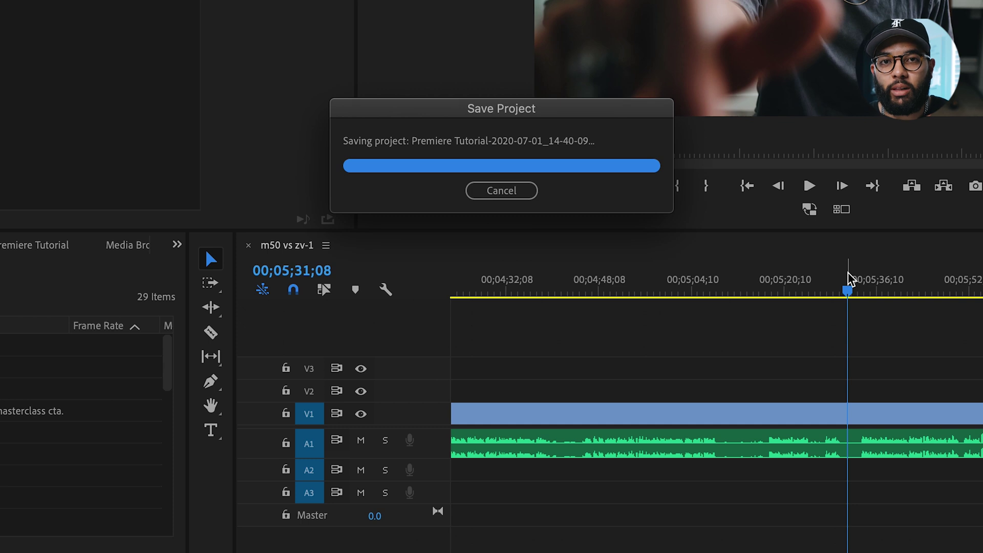
key(minus)
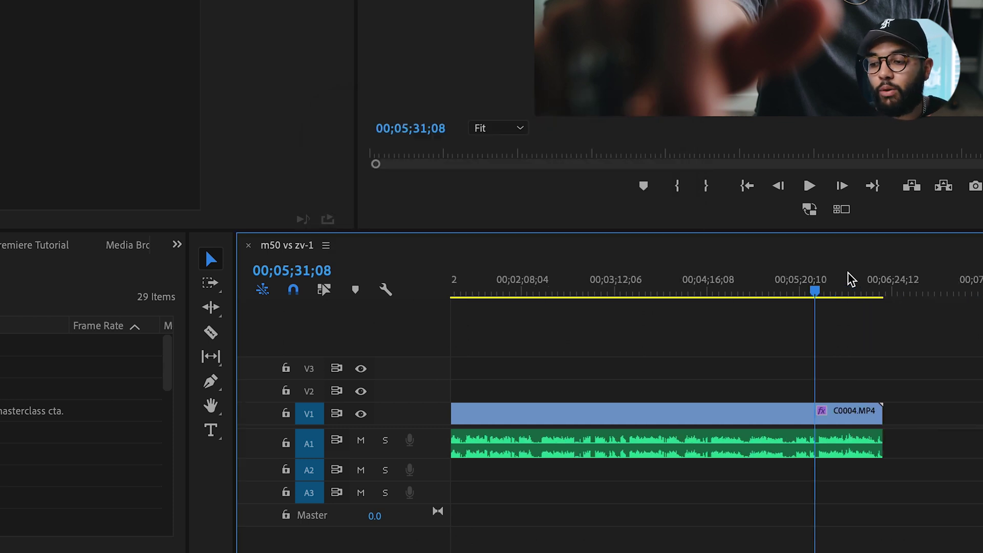
key(equal)
key(equal)
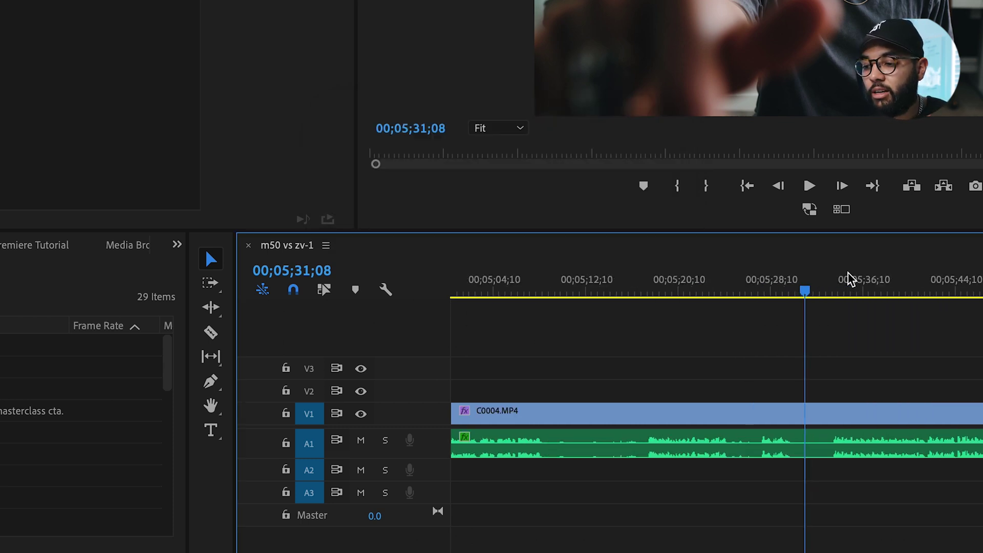
click(799, 291)
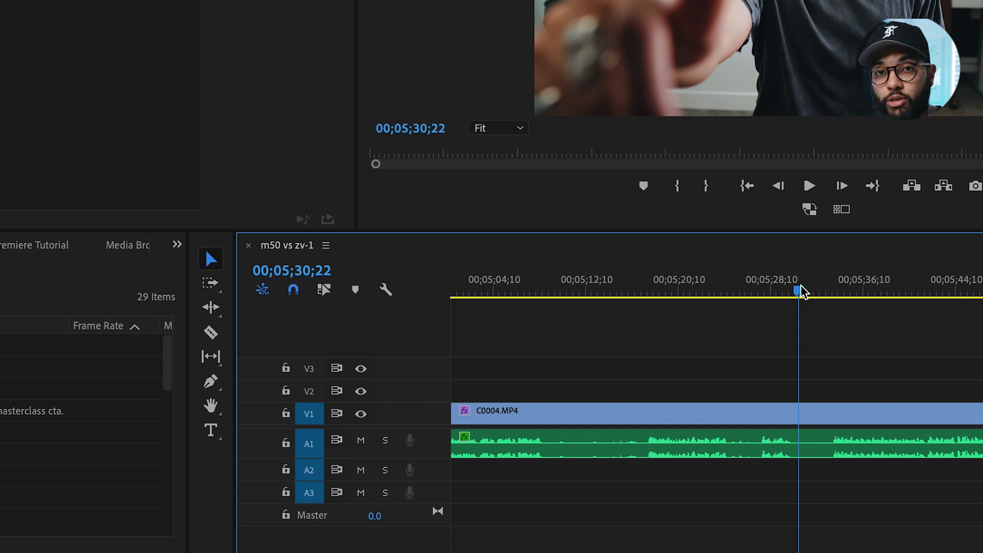
drag(801, 290, 832, 282)
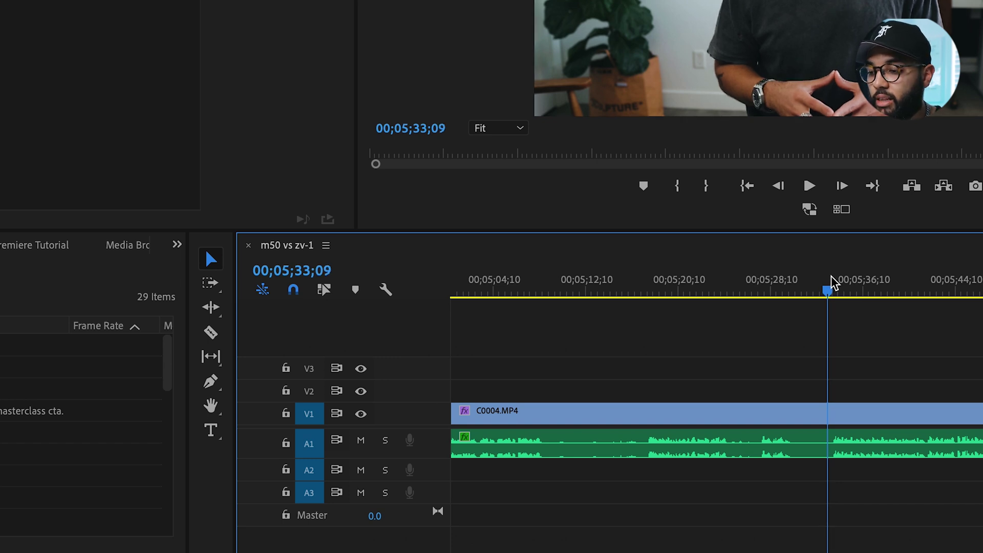
key(ctrl+k)
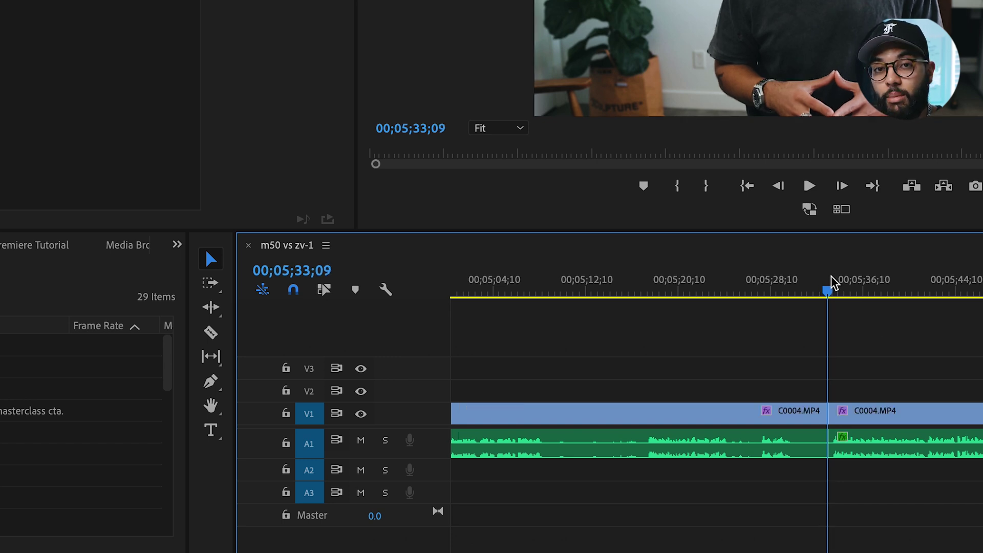
- Split again at 00;05;09;01 and ripple delete the middle C0004.MP4 piece
click(604, 271)
drag(544, 271, 549, 270)
key(ctrl+k)
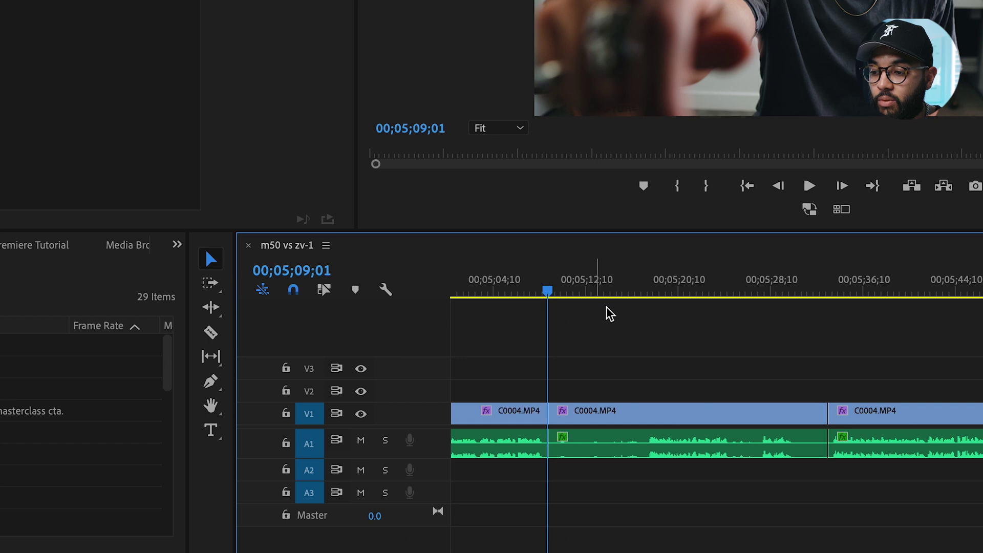
drag(693, 347, 583, 533)
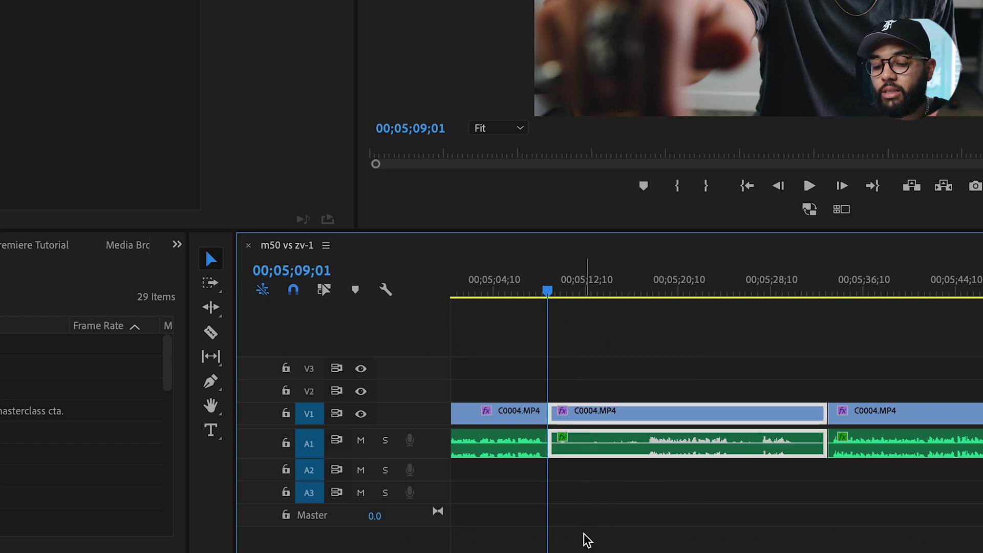
key(shift+Delete)
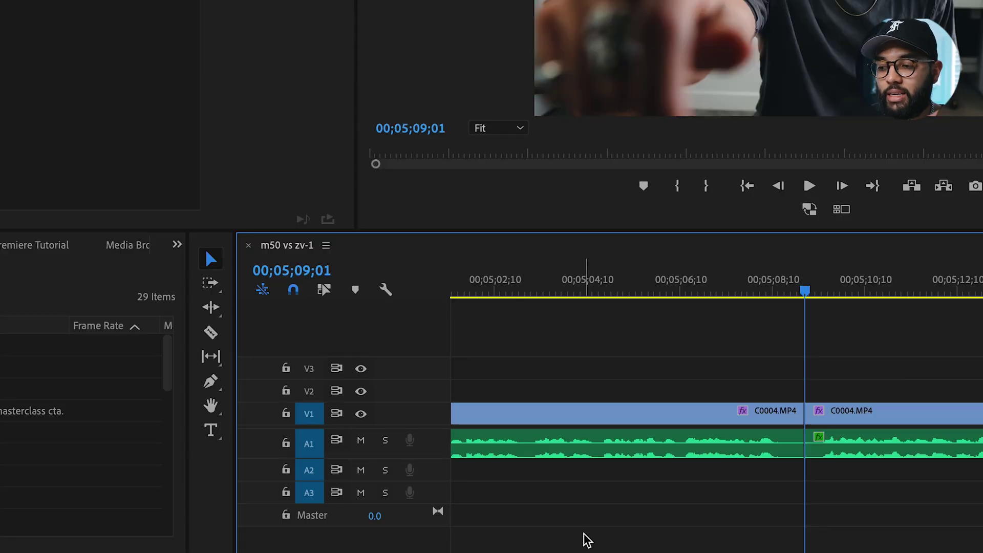
- Zoom the timeline out and undo the cut to rejoin C0004.MP4 into one clip
key(minus)
key(minus)
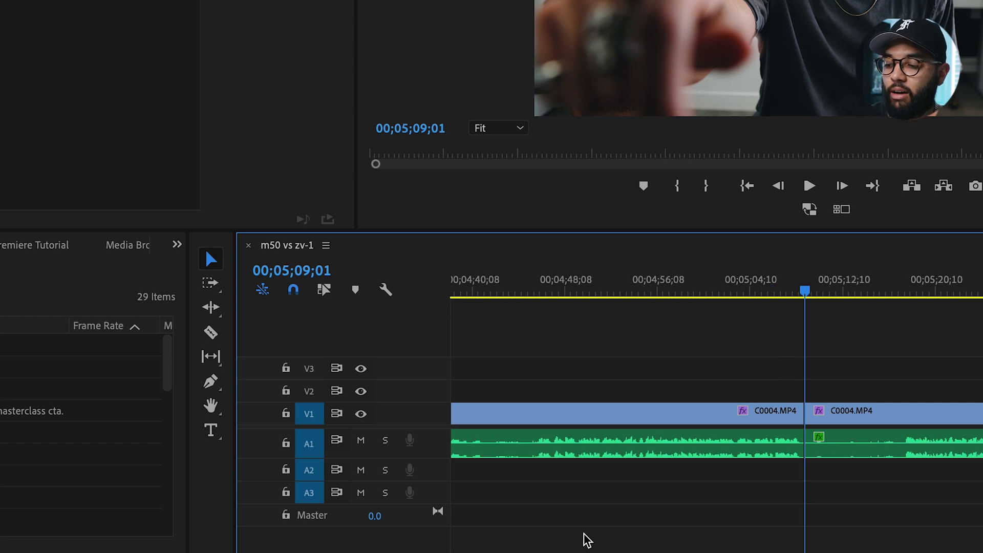
key(ctrl+z)
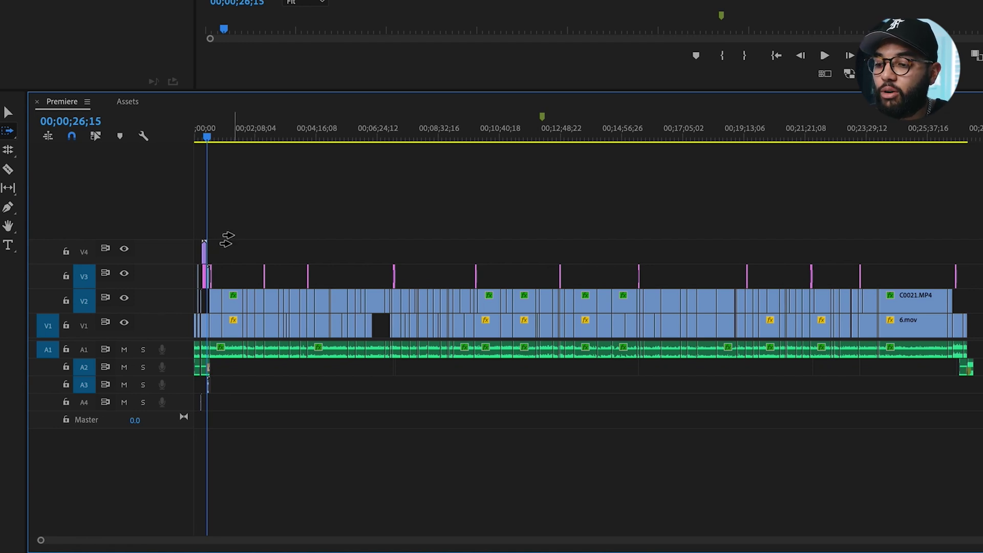
click(231, 300)
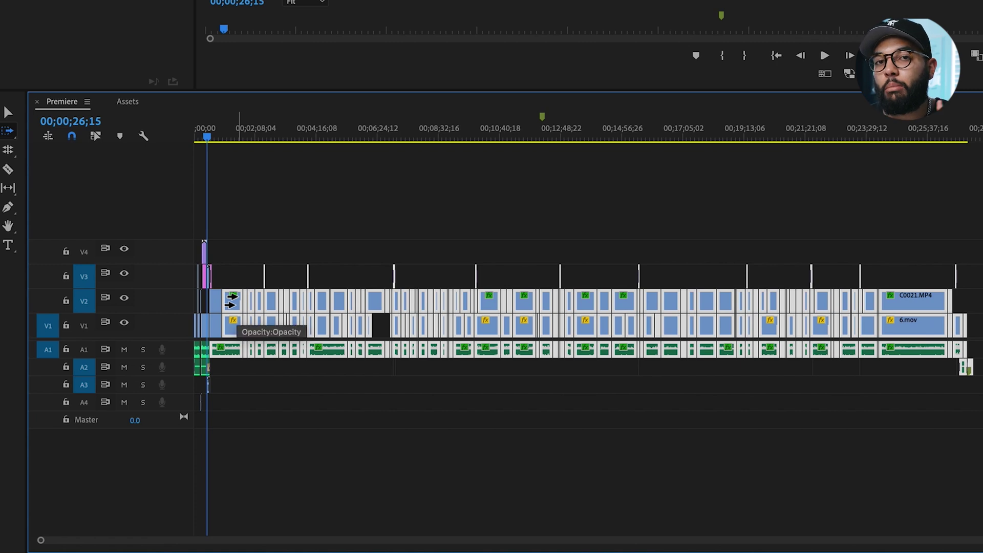
key(v)
drag(234, 256, 982, 434)
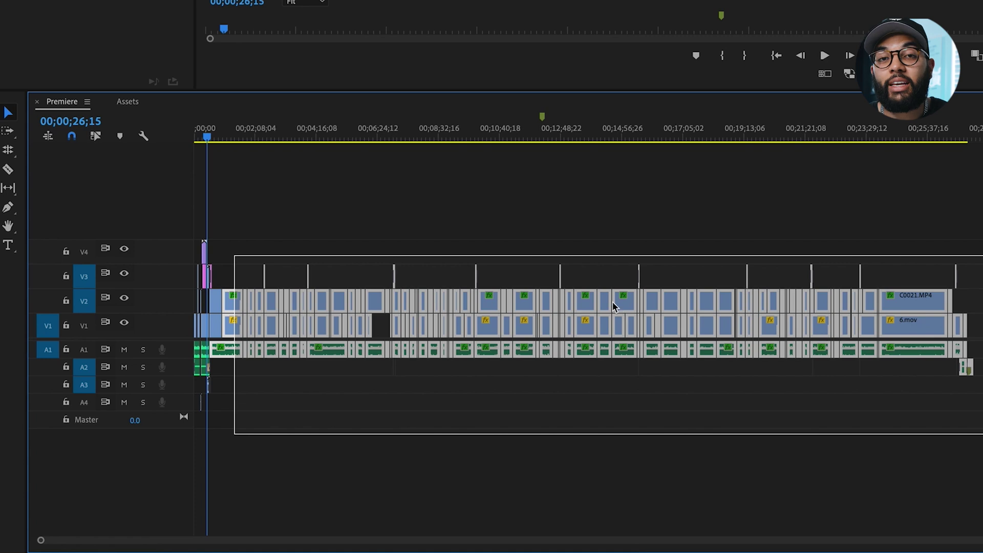
drag(613, 306, 614, 305)
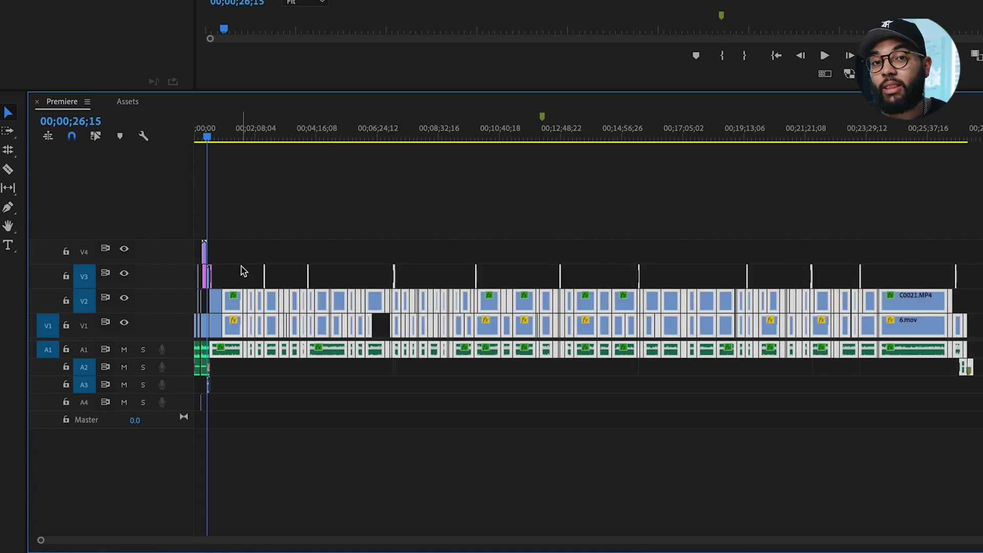
click(255, 253)
key(a)
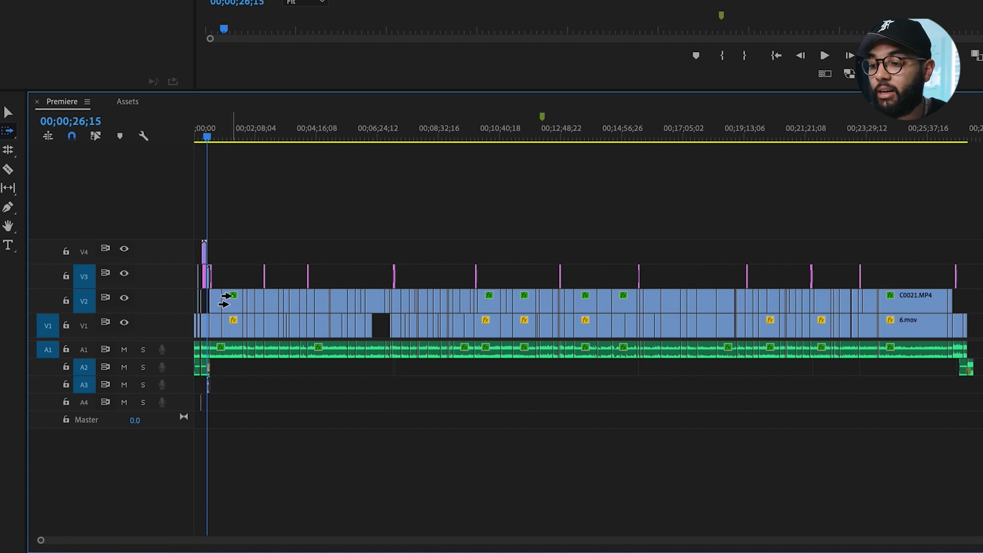
click(225, 300)
drag(226, 300, 306, 302)
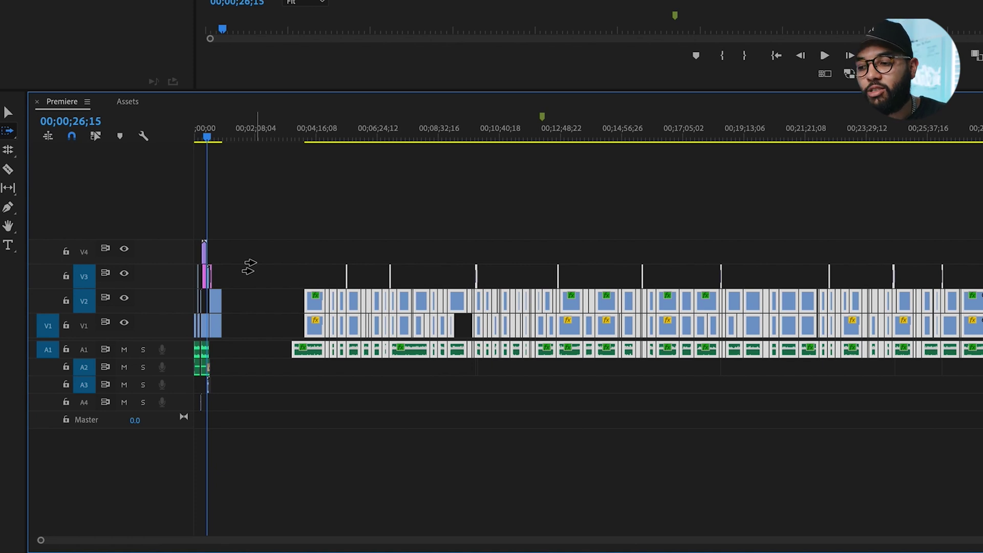
click(428, 317)
click(544, 307)
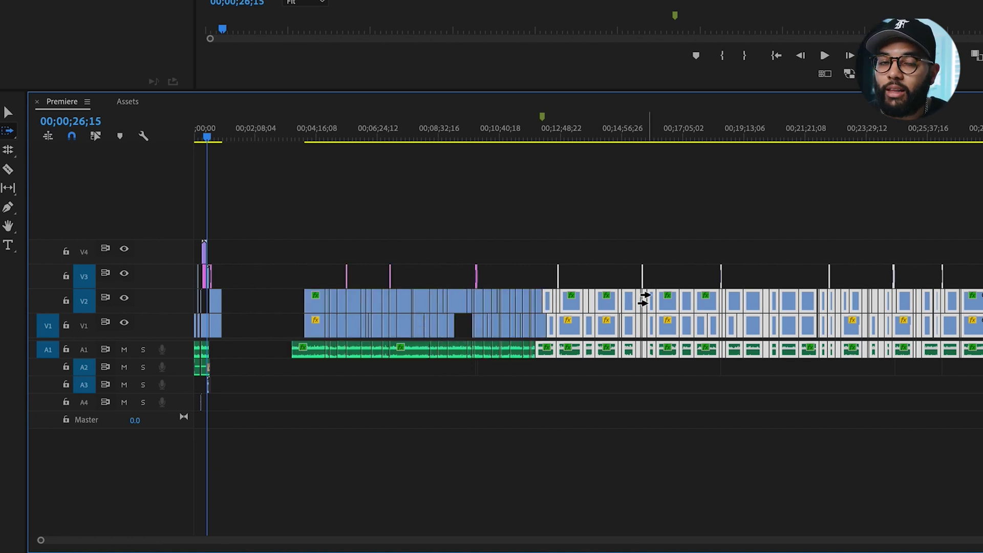
click(644, 301)
click(701, 302)
click(783, 302)
click(898, 301)
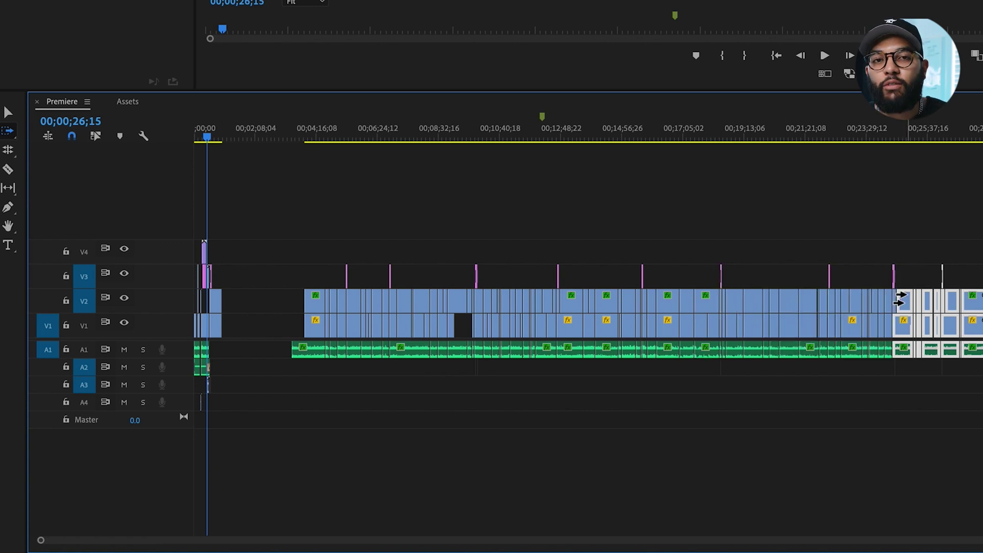
click(296, 303)
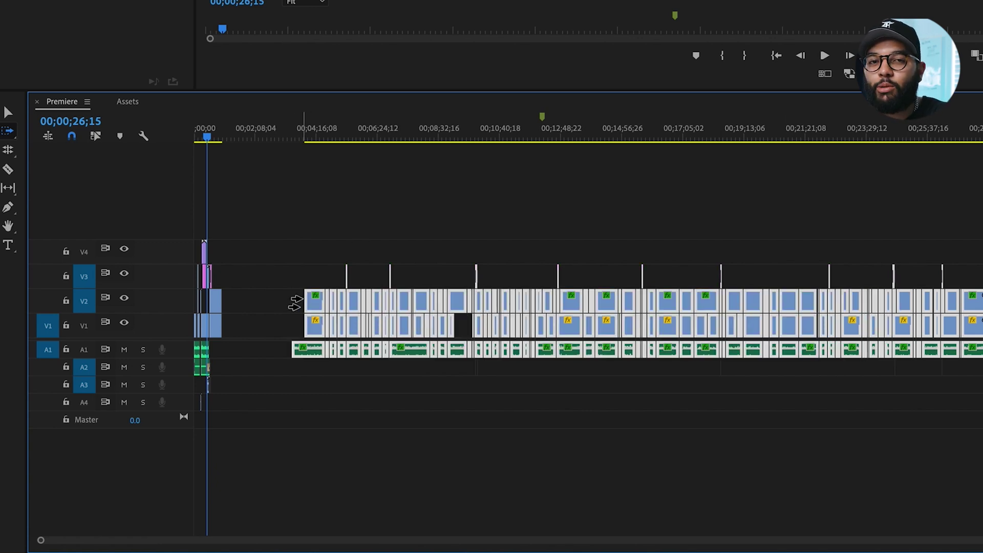
key(ctrl+z)
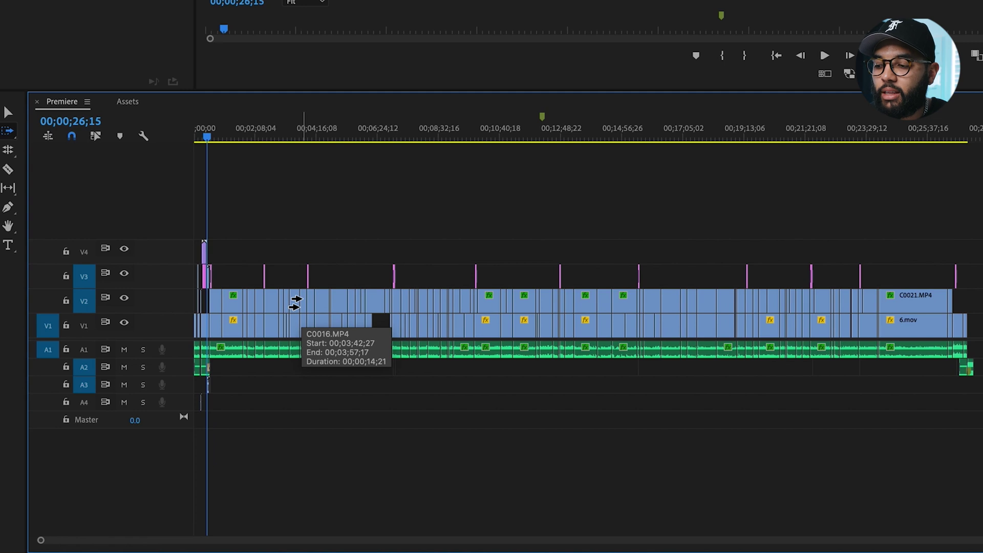